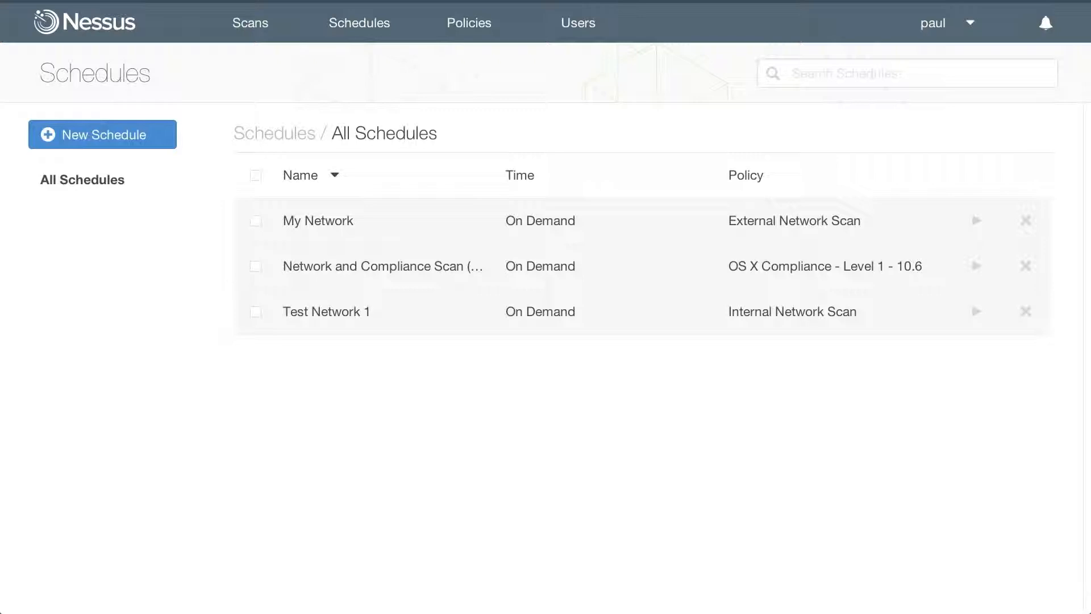
# Create a new scan schedule named My Second Scan using the Host Discovery w/ Port Scan policy.
pyautogui.click(163, 137)
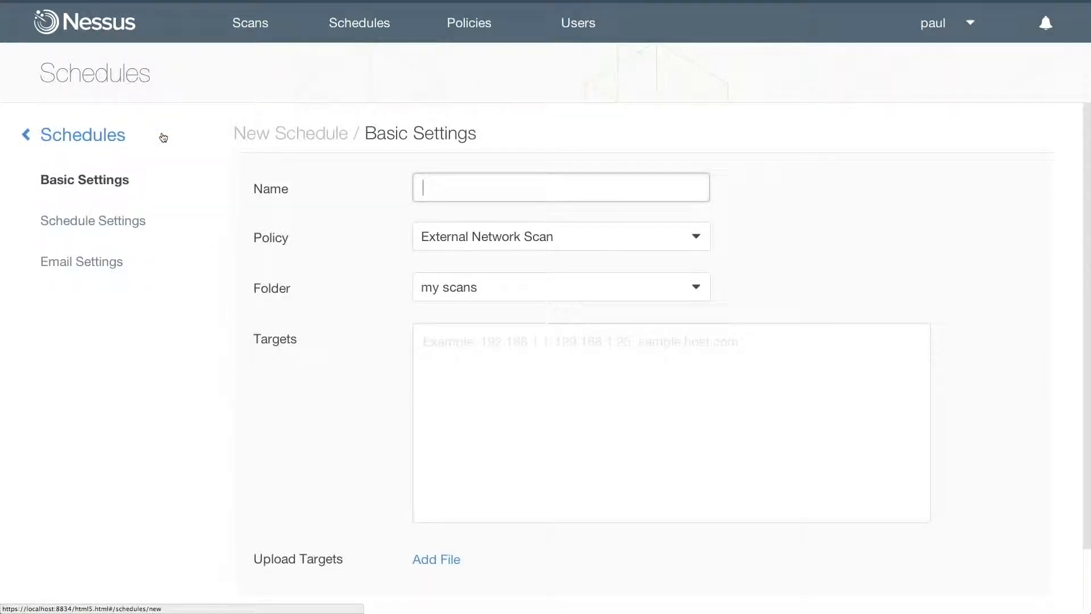
pyautogui.write('My Second Scan')
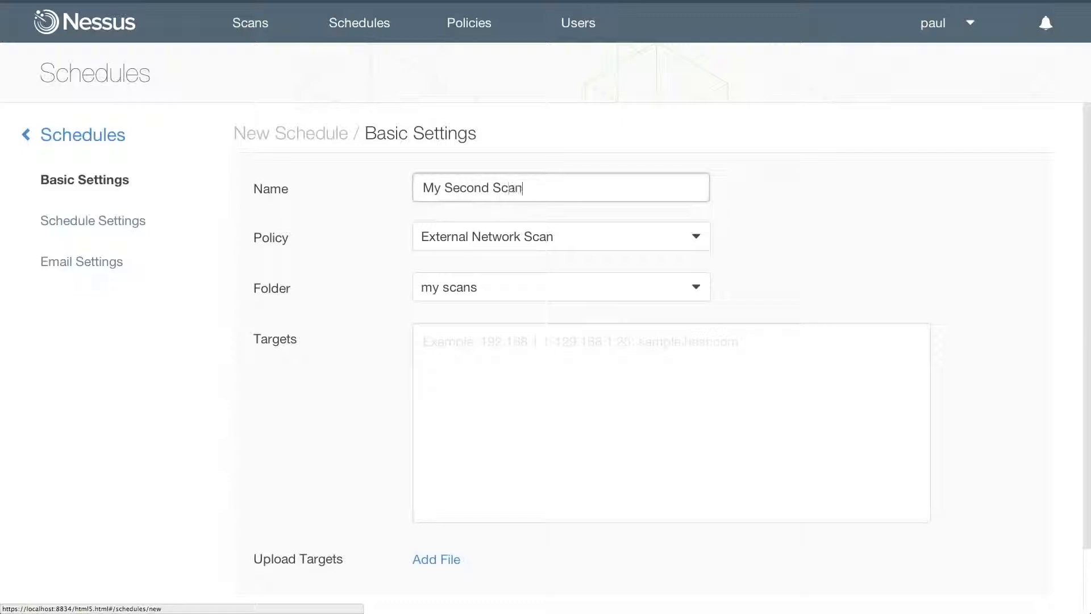
pyautogui.click(475, 238)
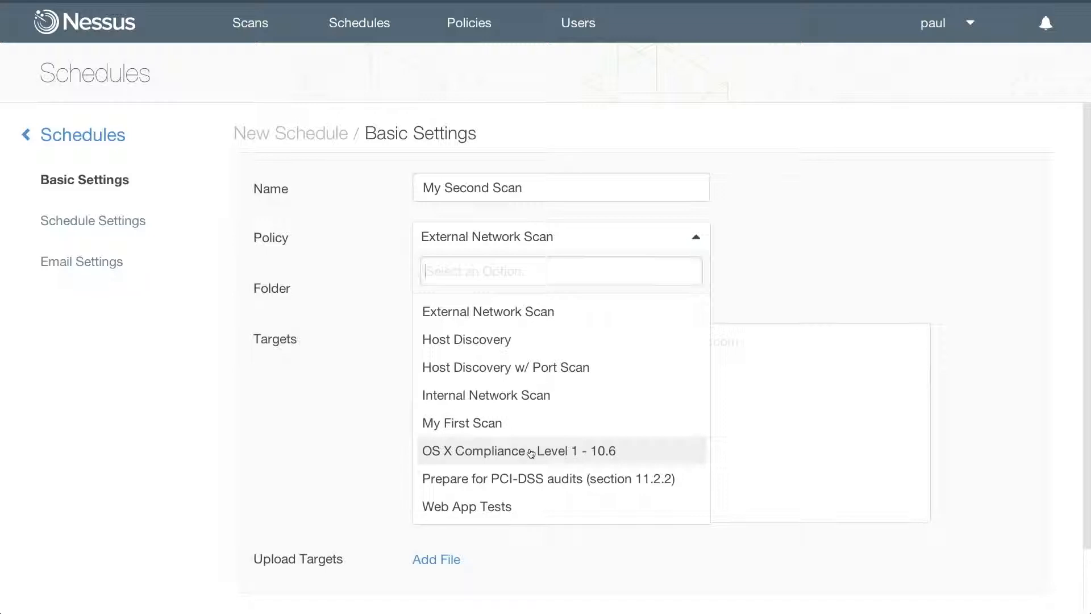
pyautogui.click(503, 368)
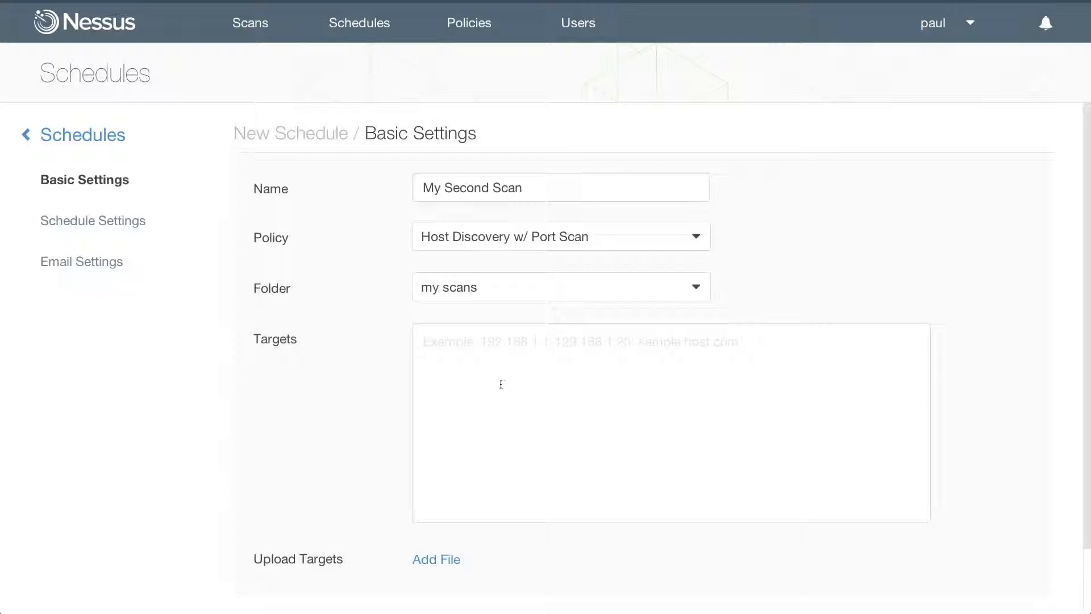
# Assign the schedule to the Test Network 1 folder and set its targets to 192.168.1.0/24.
pyautogui.click(494, 297)
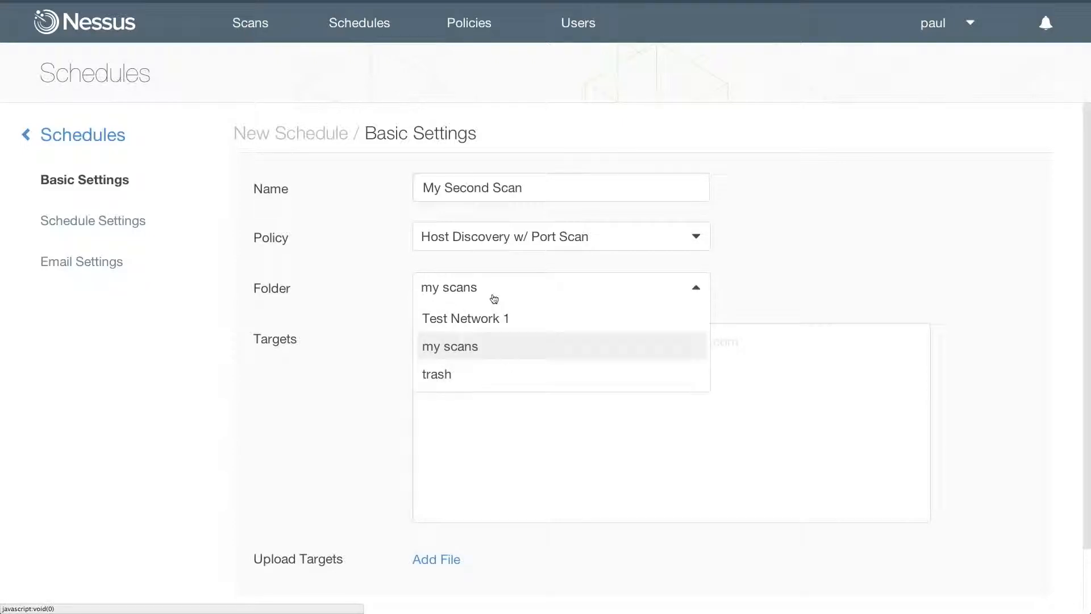
pyautogui.click(489, 322)
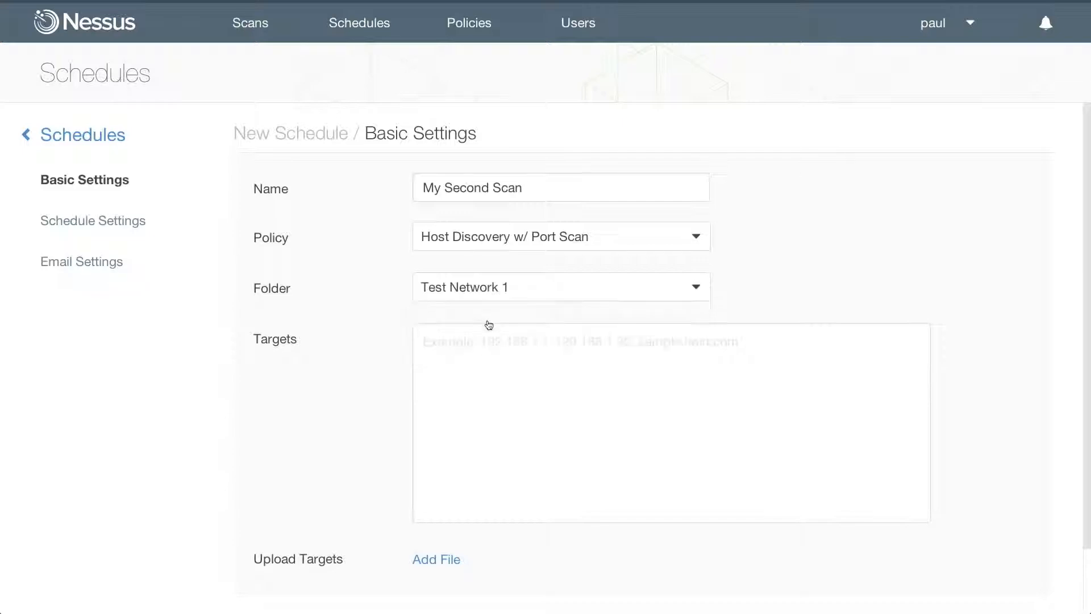
pyautogui.click(485, 339)
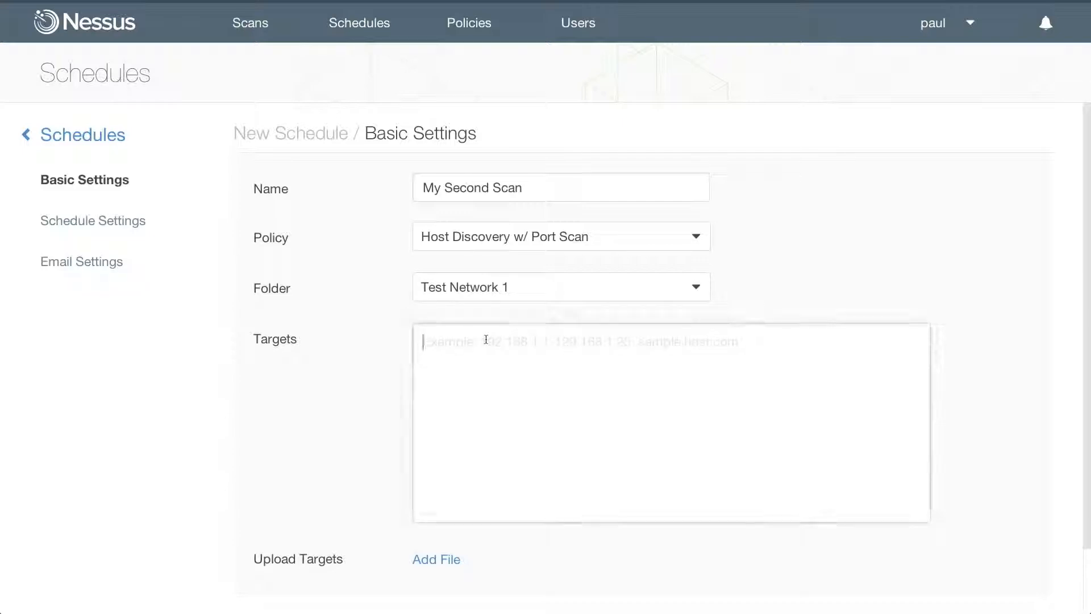
pyautogui.write('192.168.1.09')
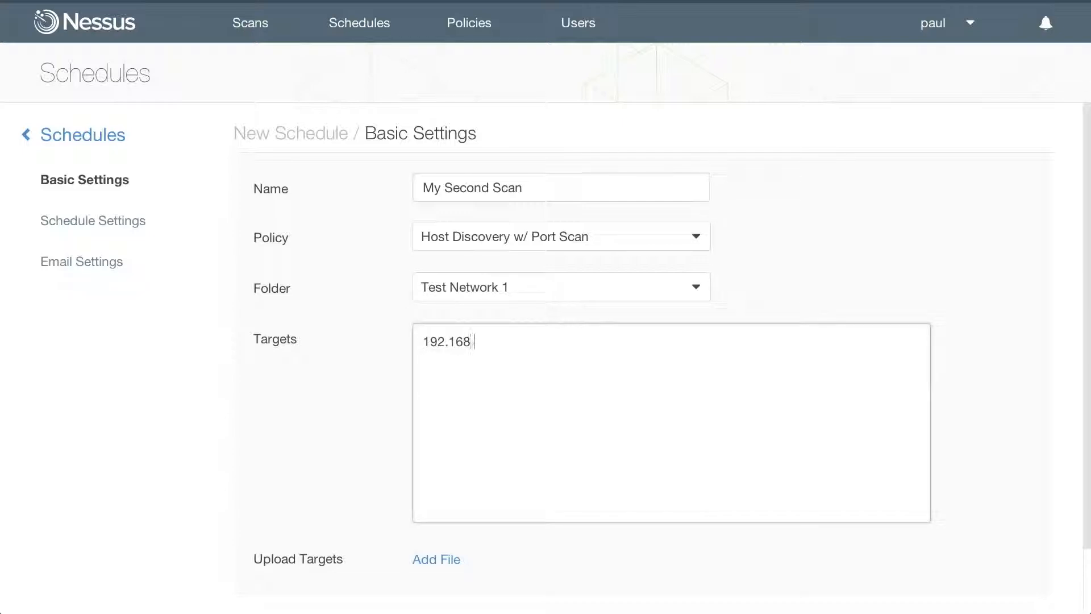
pyautogui.press('BackSpace')
pyautogui.write('/24')
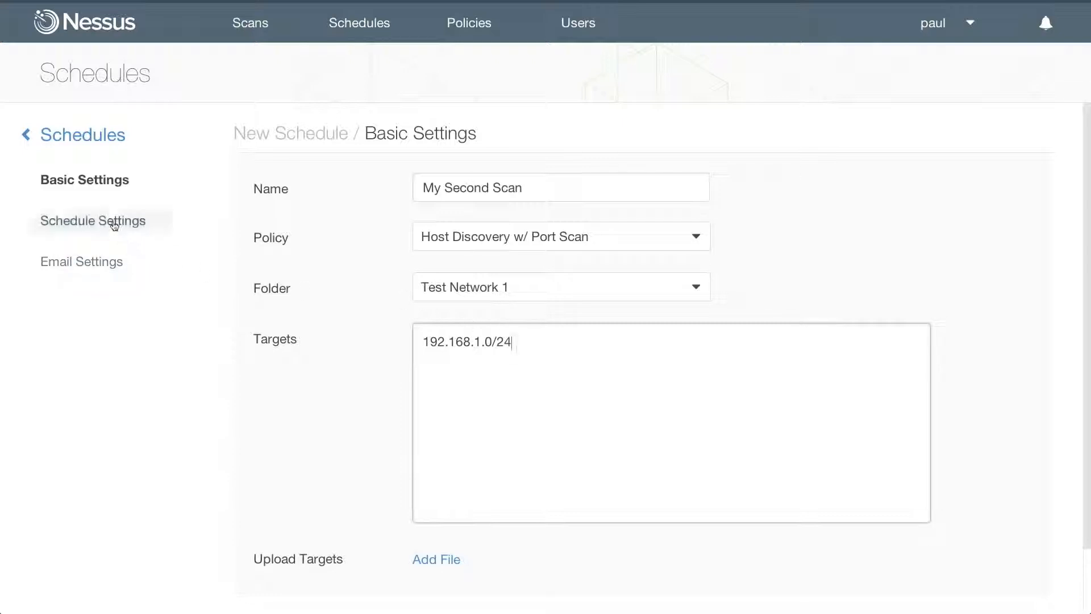
# Set the schedule to launch Daily and save it.
pyautogui.click(114, 224)
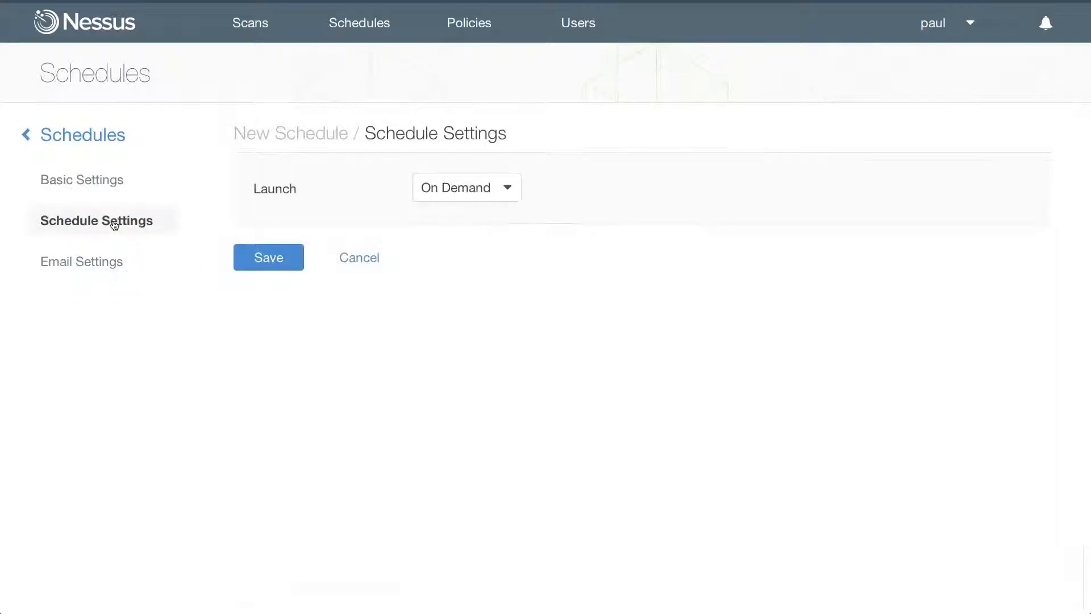
pyautogui.click(486, 198)
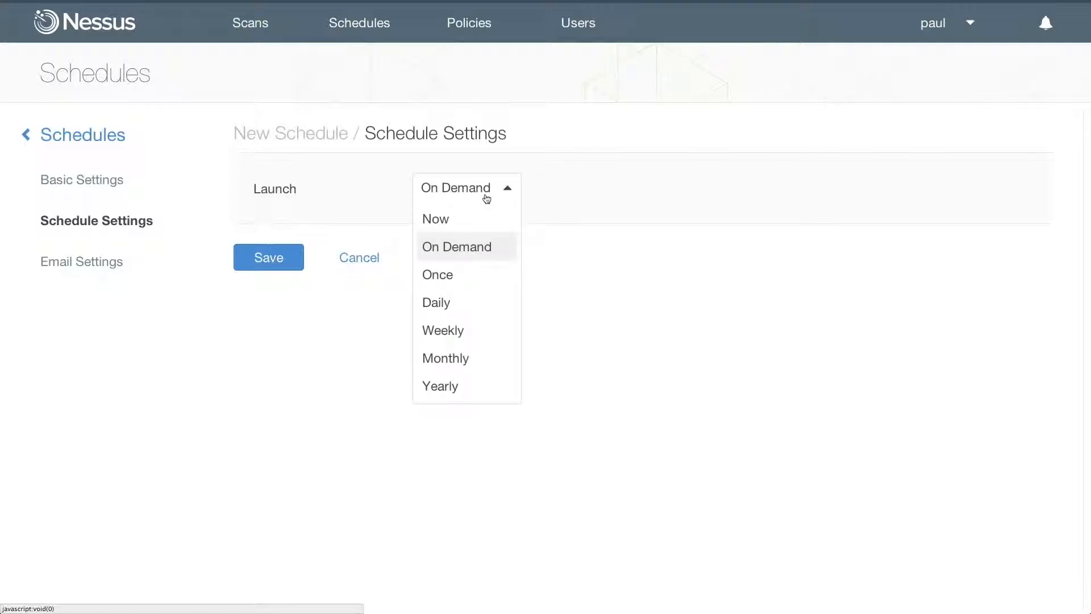
pyautogui.click(466, 303)
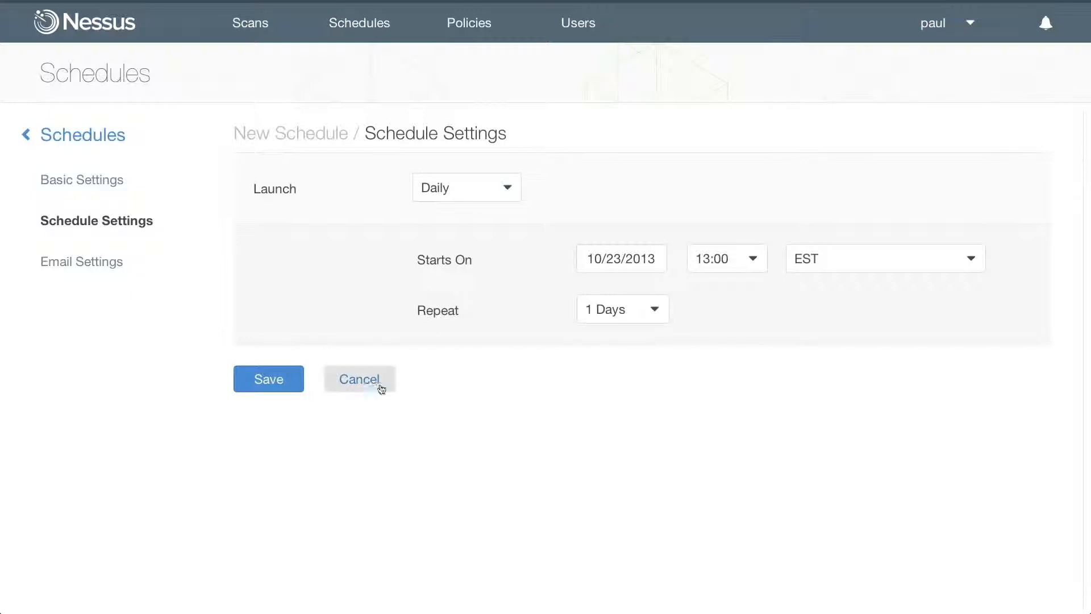
pyautogui.click(270, 380)
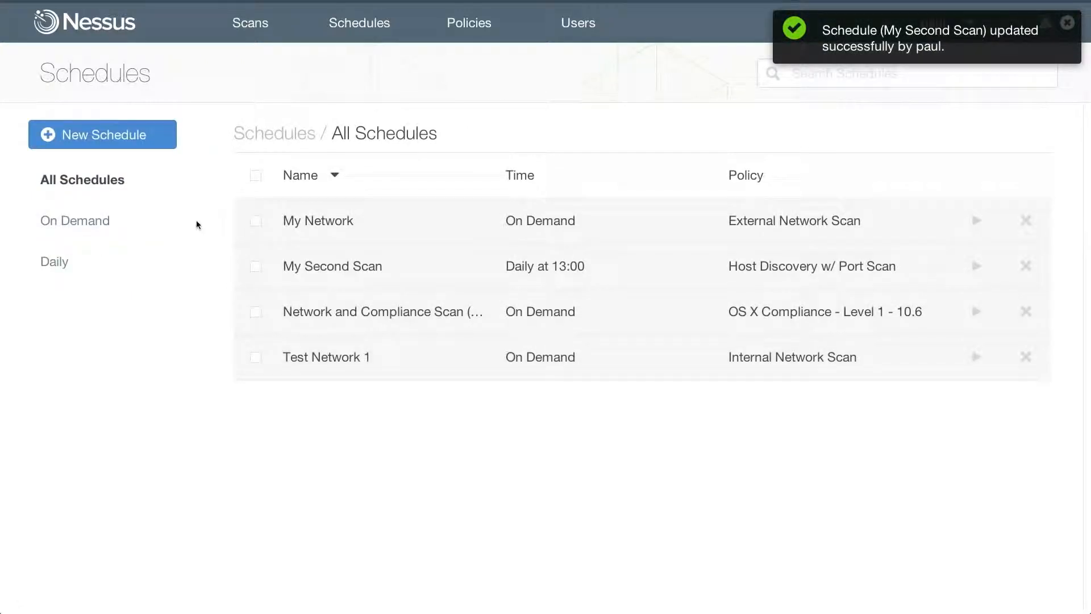
# Look through the My Scans and Test Network 1 scan folders, and add a new scan folder named Production Network.
pyautogui.click(249, 29)
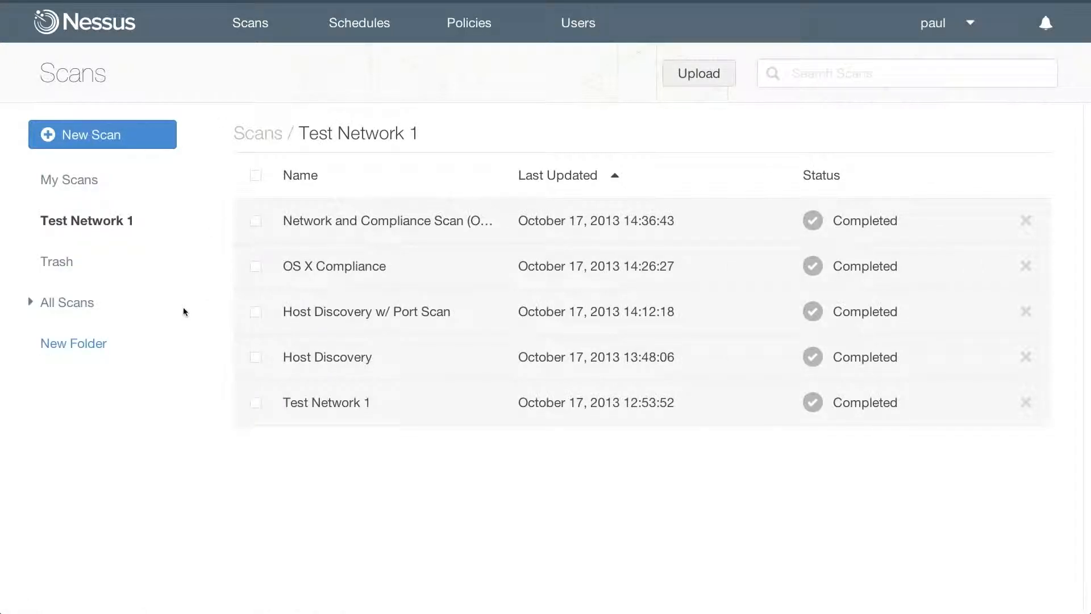
pyautogui.click(89, 181)
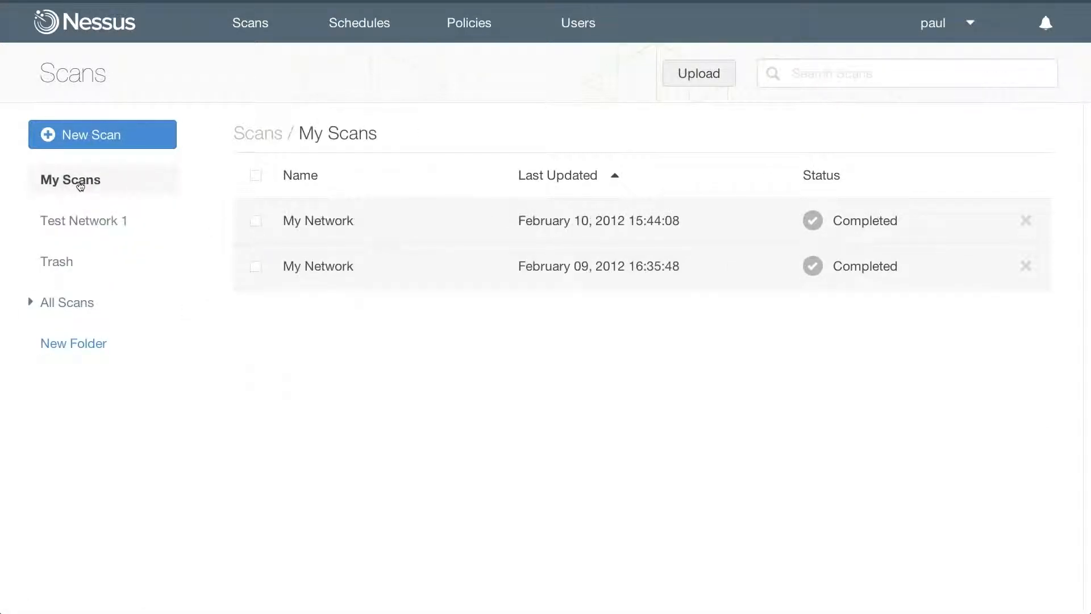
pyautogui.click(84, 228)
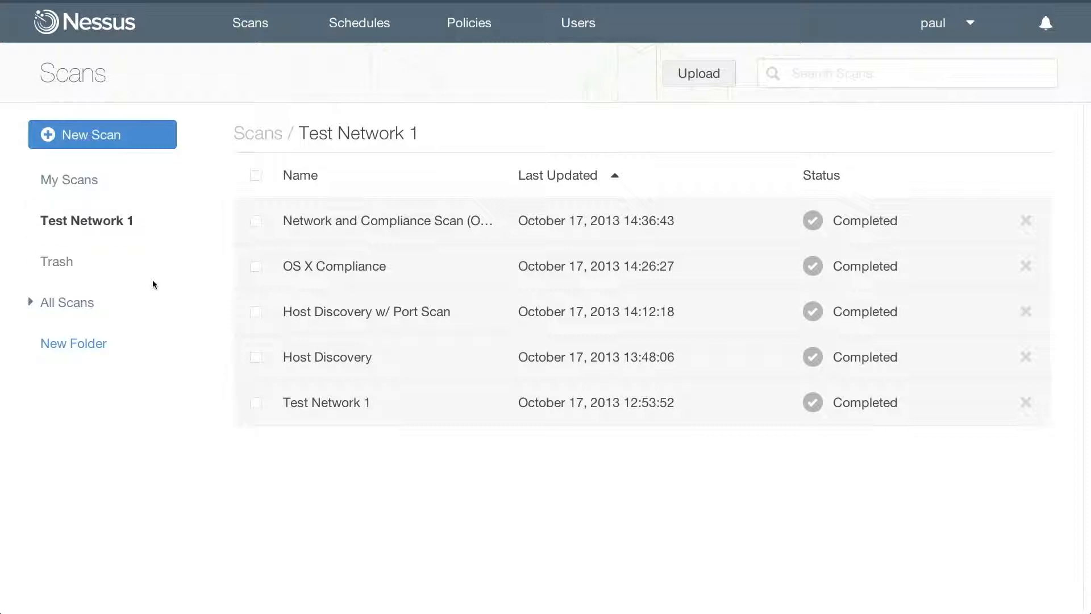
pyautogui.click(98, 344)
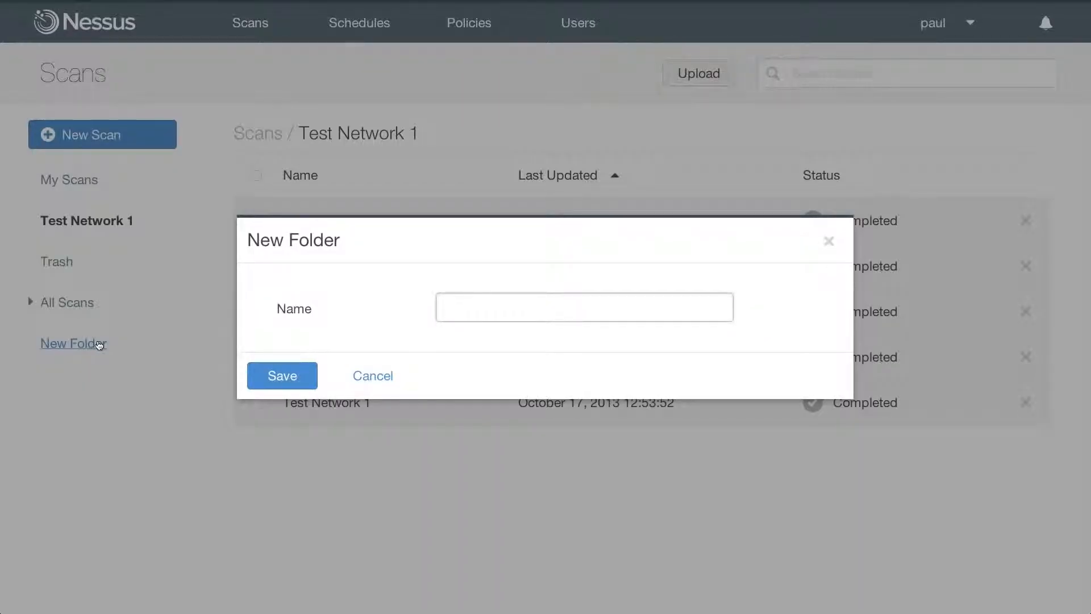
pyautogui.write('Production Network')
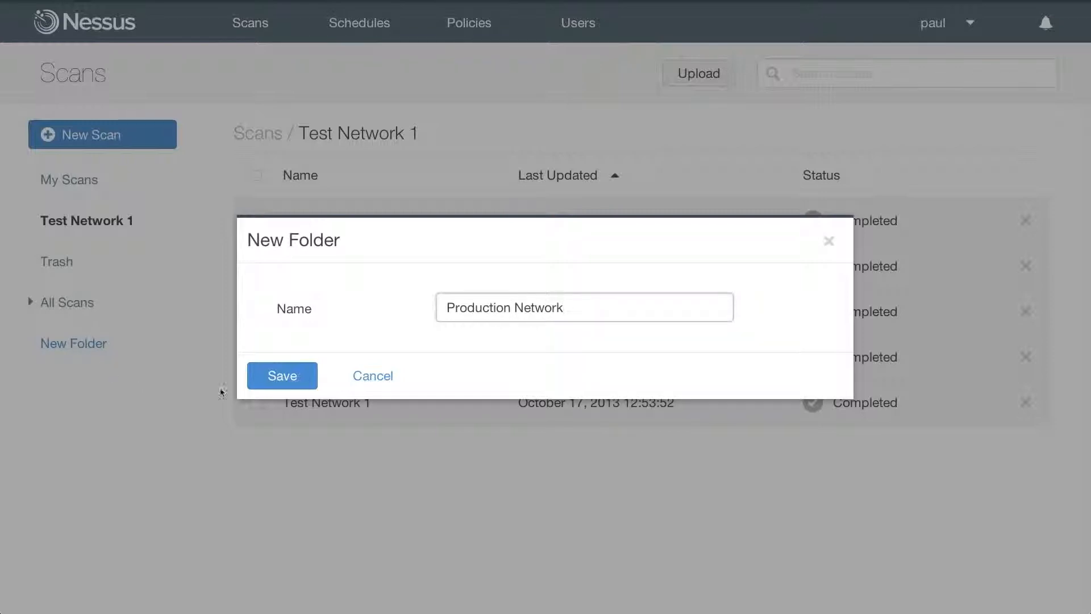
pyautogui.click(278, 377)
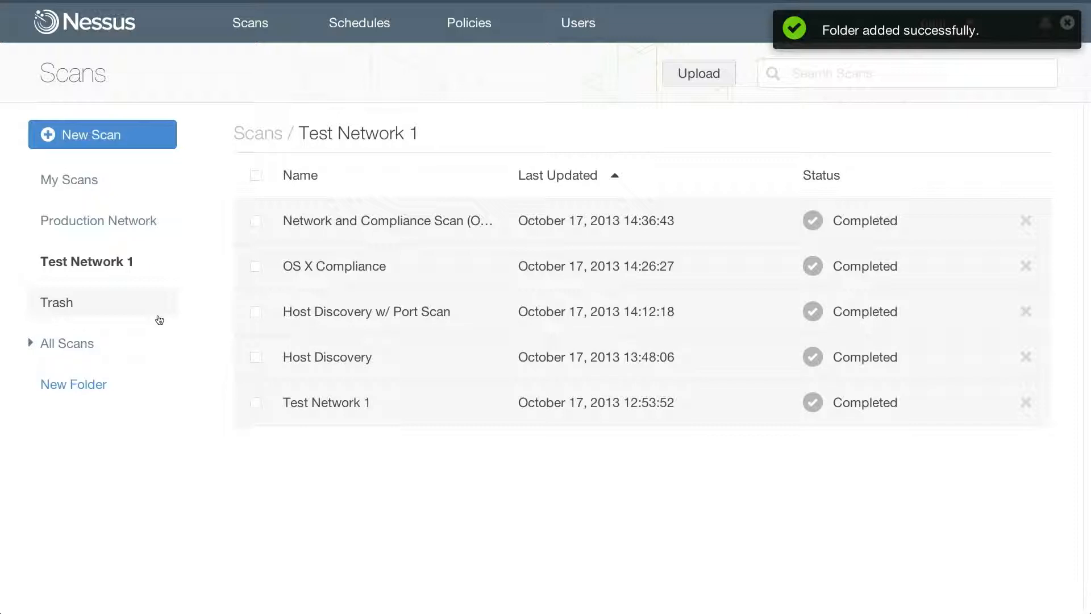
# Open the Network and Compliance Scan (OS X) results in the Test Network 1 folder and review the scan details.
pyautogui.click(403, 223)
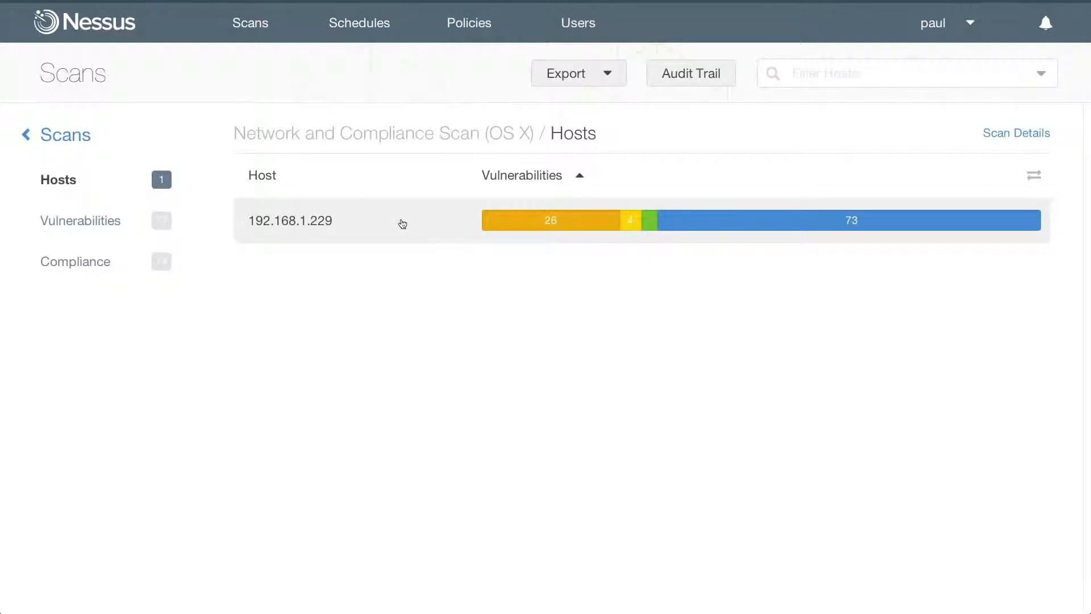
pyautogui.click(1006, 137)
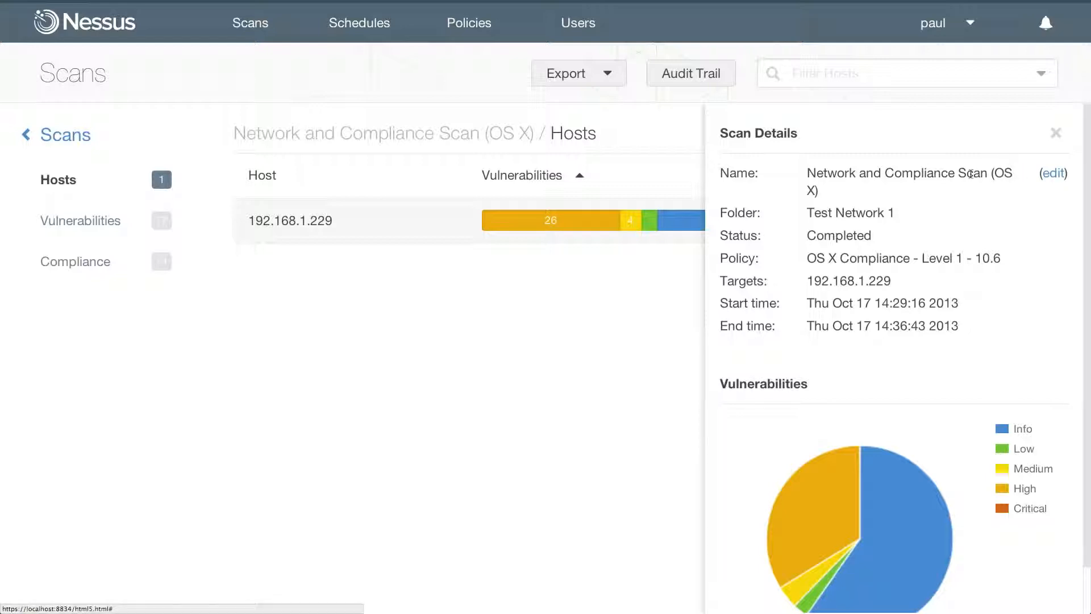
pyautogui.click(1055, 137)
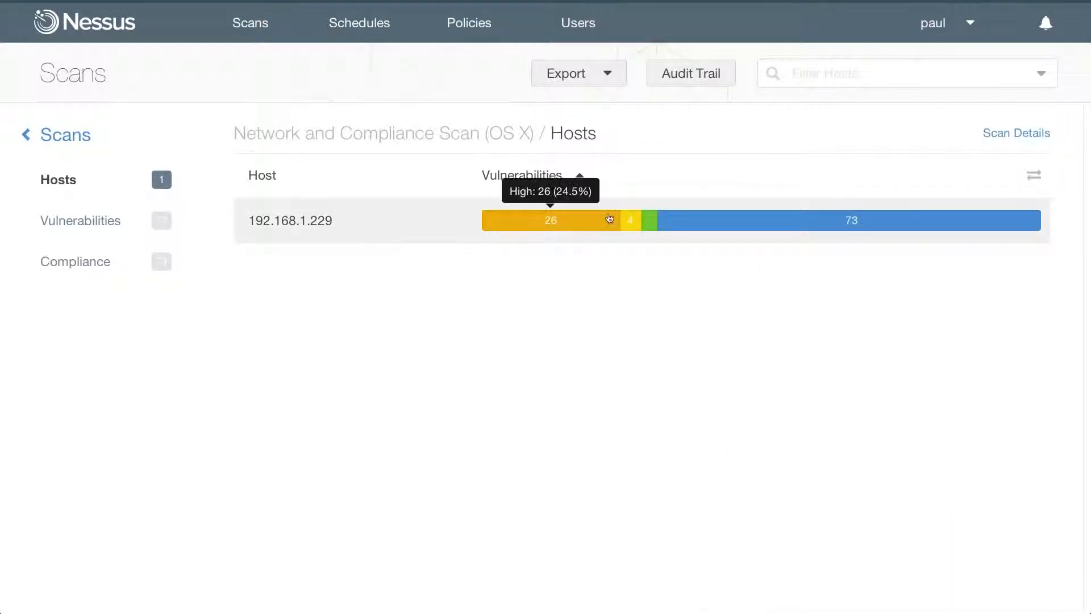
# Open the vulnerability list of host 192.168.1.229 and review the host details.
pyautogui.click(590, 227)
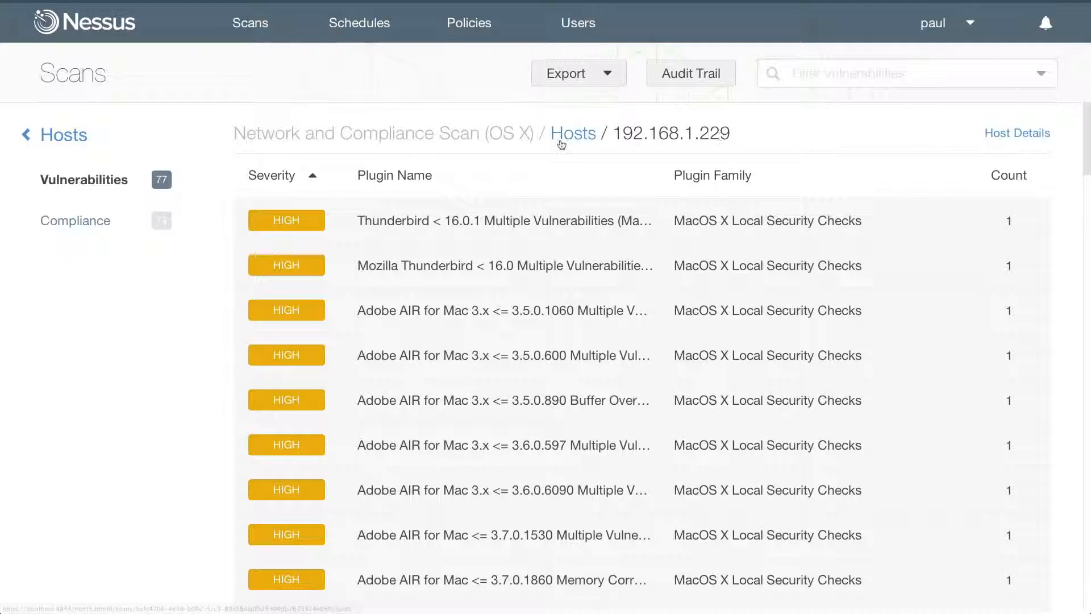
pyautogui.click(997, 134)
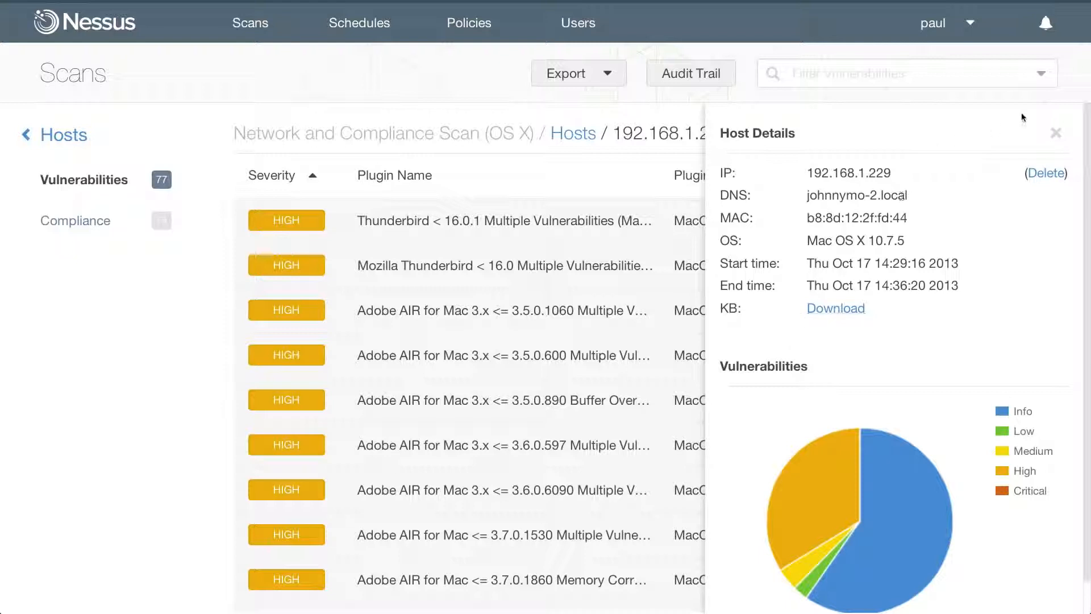
pyautogui.click(1055, 133)
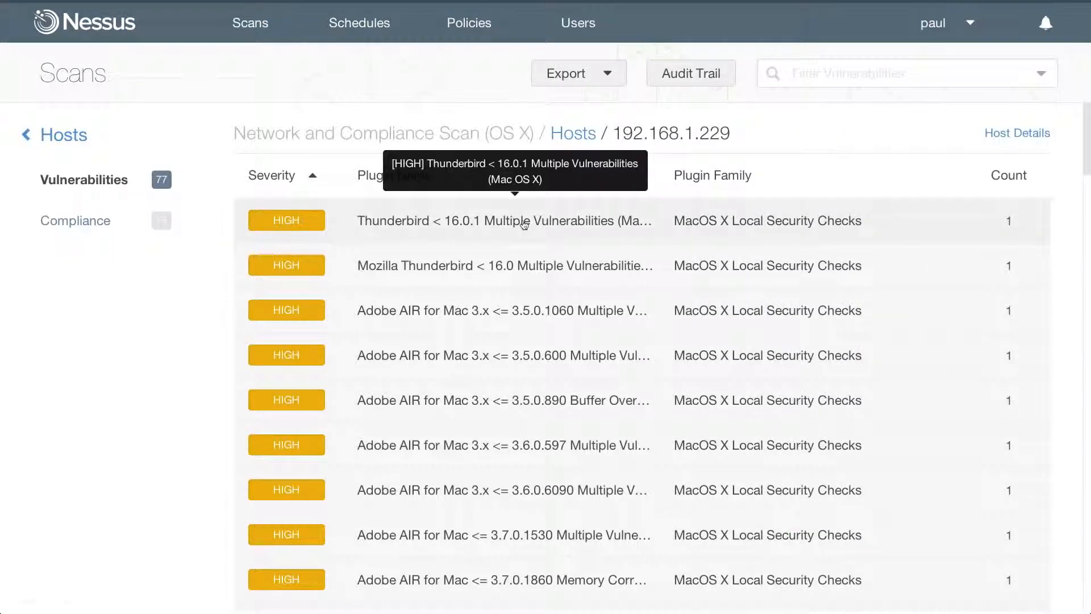
# Examine the Thunderbird < 16.0.1 Multiple Vulnerabilities finding, including its plugin details and the options for modifying its severity.
pyautogui.click(523, 220)
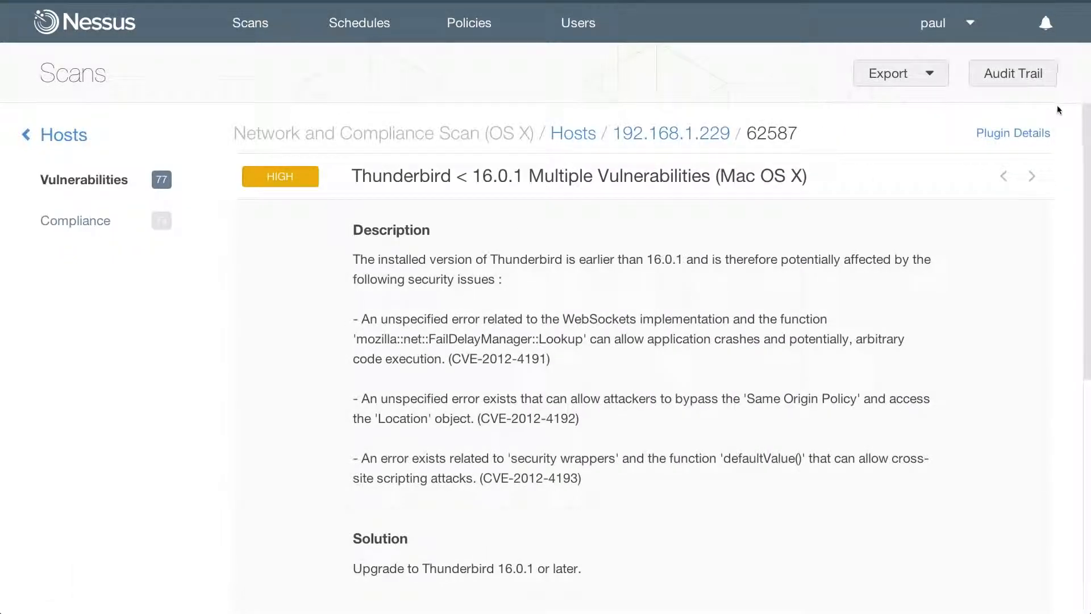
pyautogui.click(1025, 134)
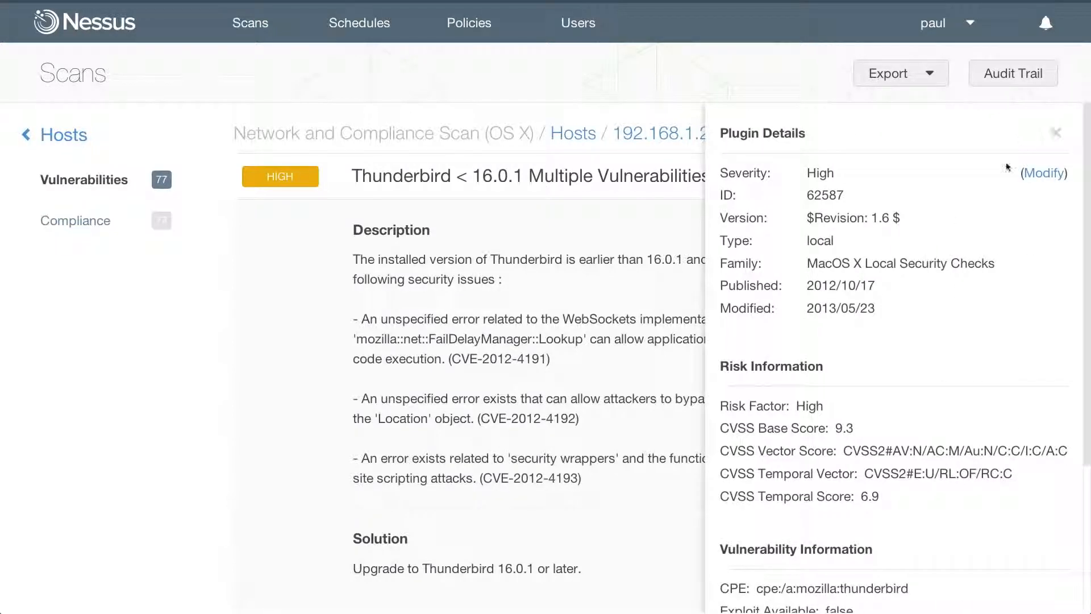
pyautogui.scroll(-2, 946, 287)
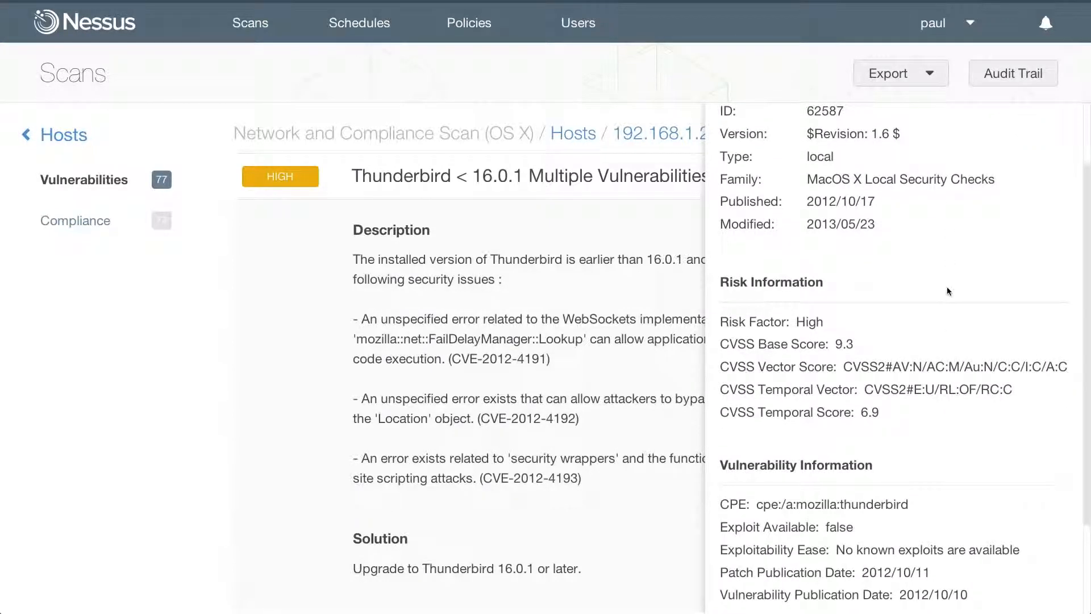
pyautogui.scroll(2, 946, 289)
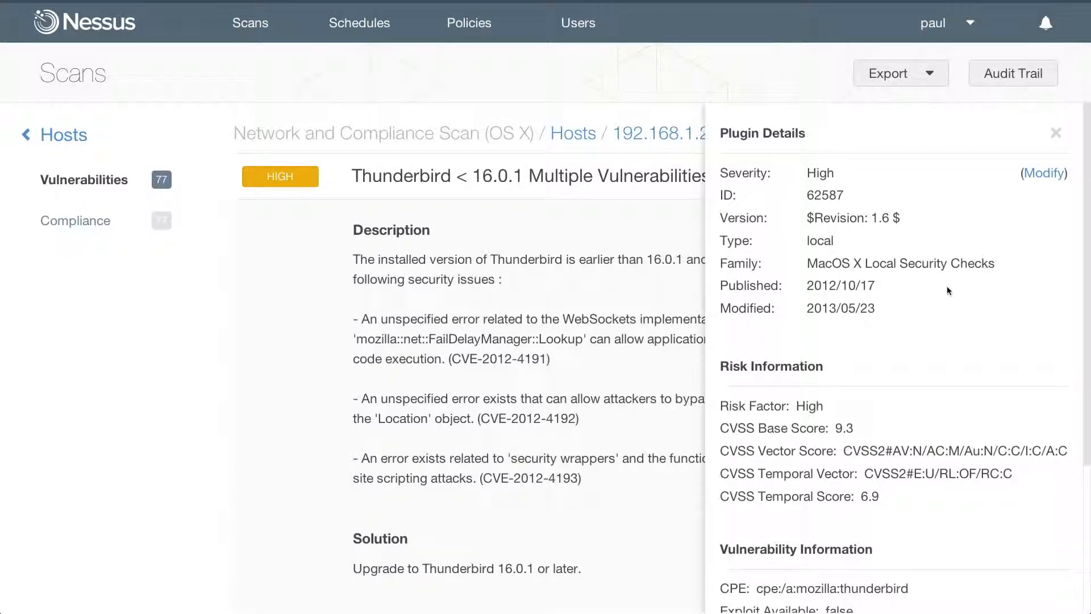
pyautogui.click(1040, 174)
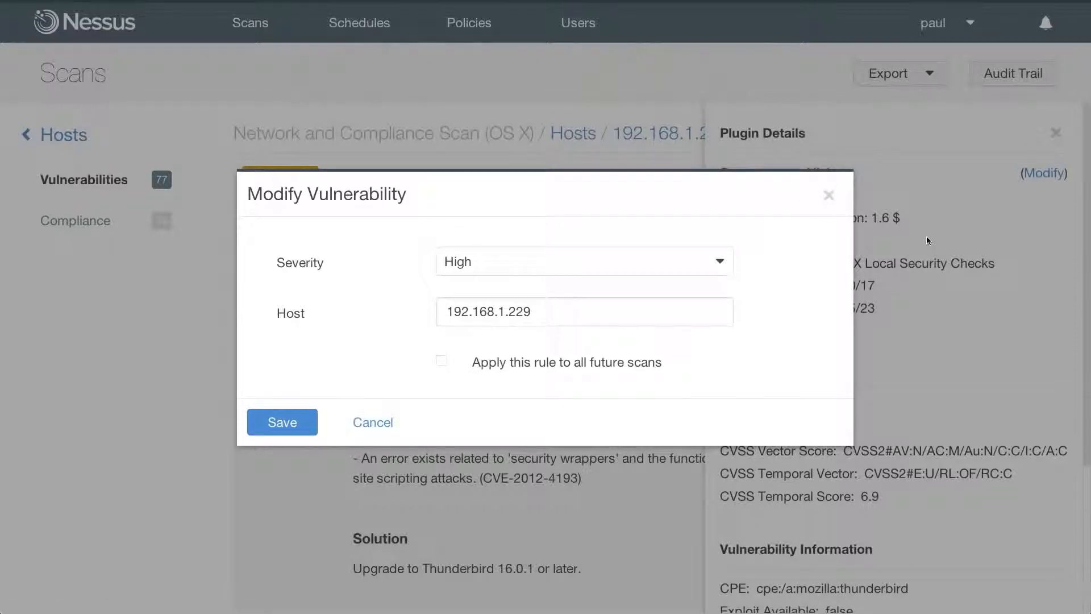
pyautogui.click(829, 195)
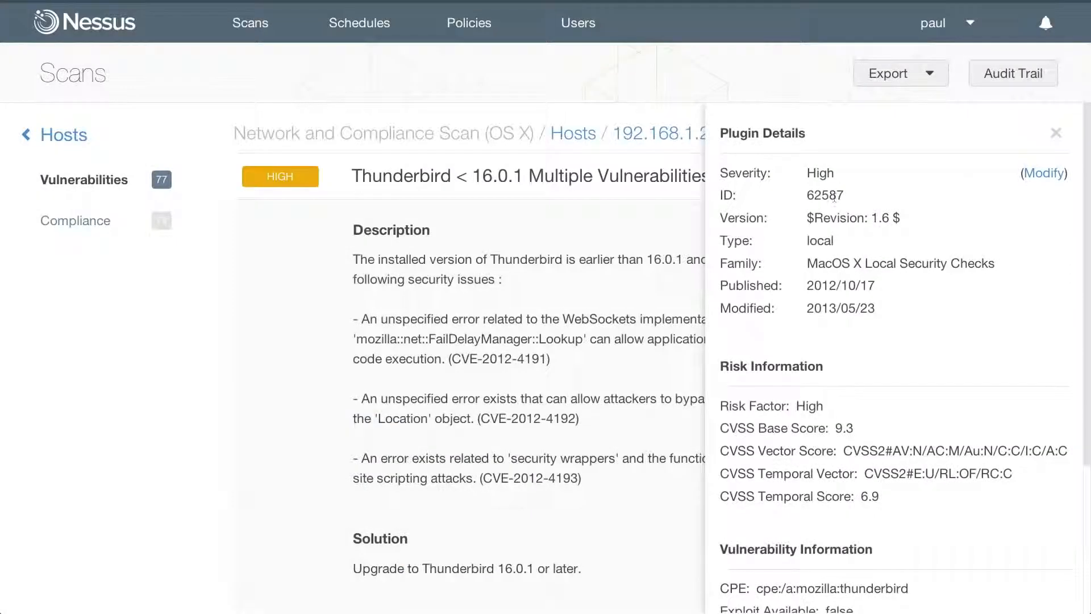
pyautogui.click(1055, 134)
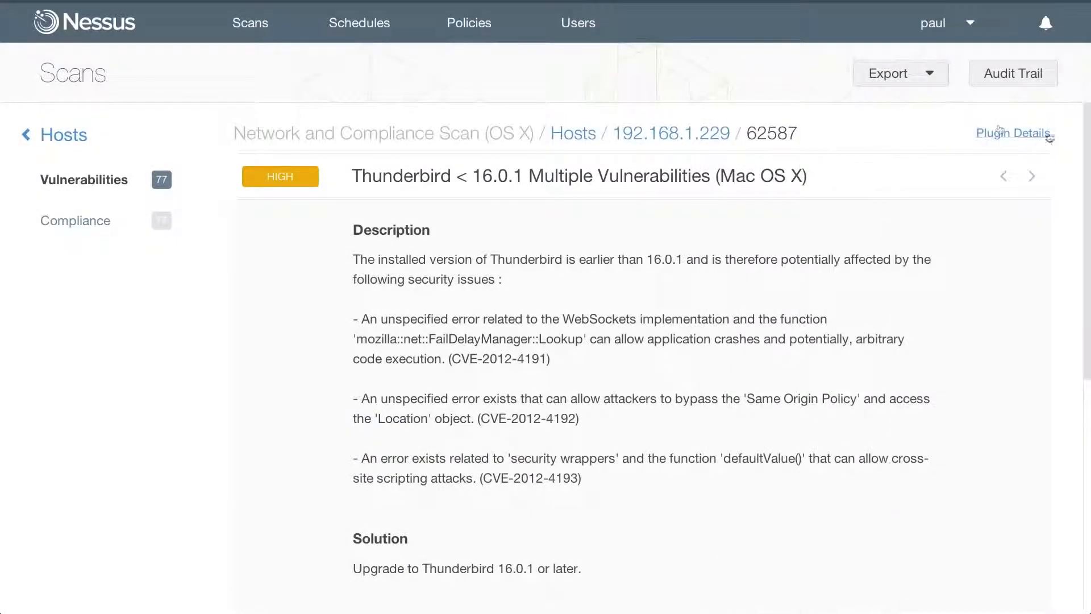
# Examine the host's compliance results, its compliance summary and failed check 1.1.4/1.1.5, and return to the scan's host list.
pyautogui.click(59, 228)
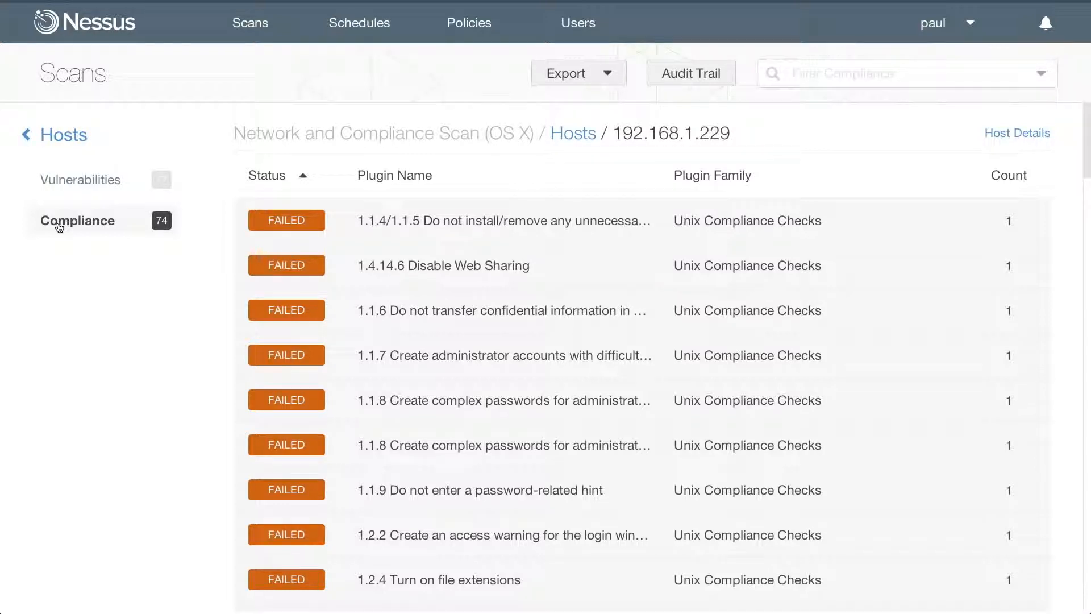
pyautogui.click(999, 134)
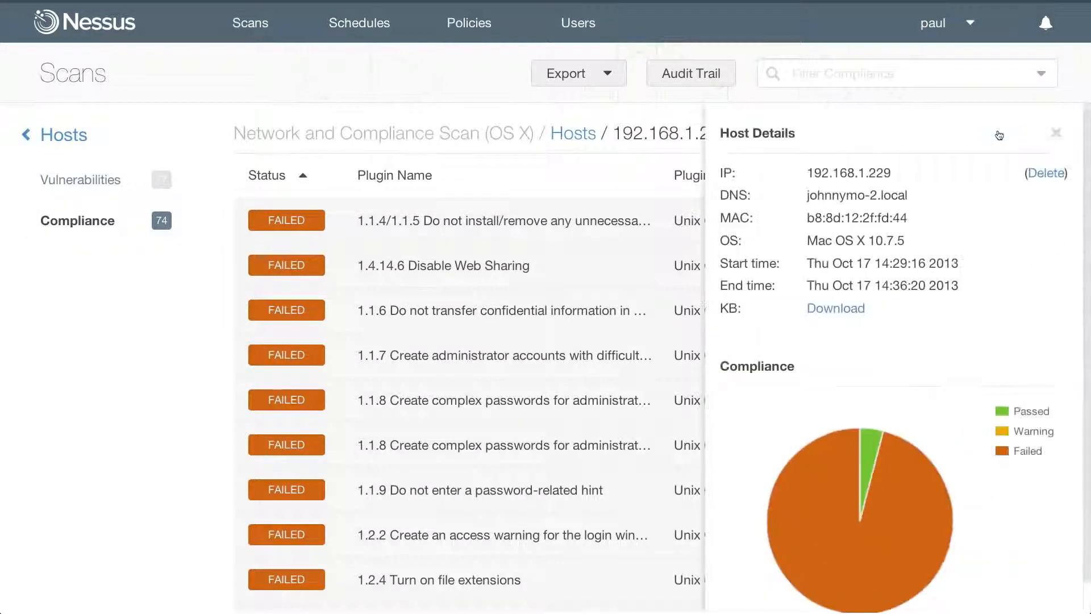
pyautogui.click(1055, 133)
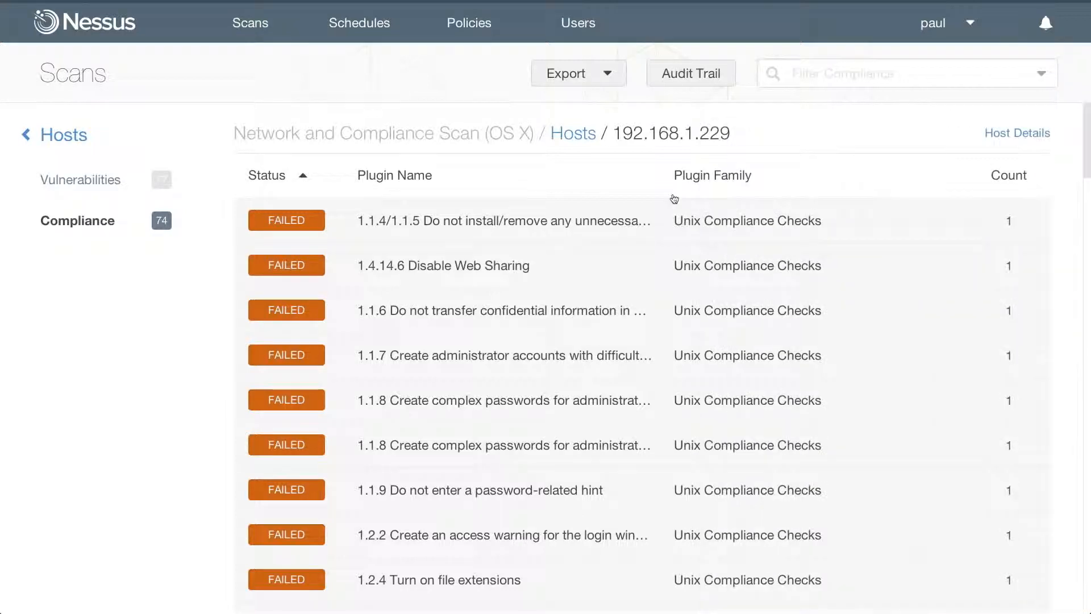
pyautogui.click(538, 229)
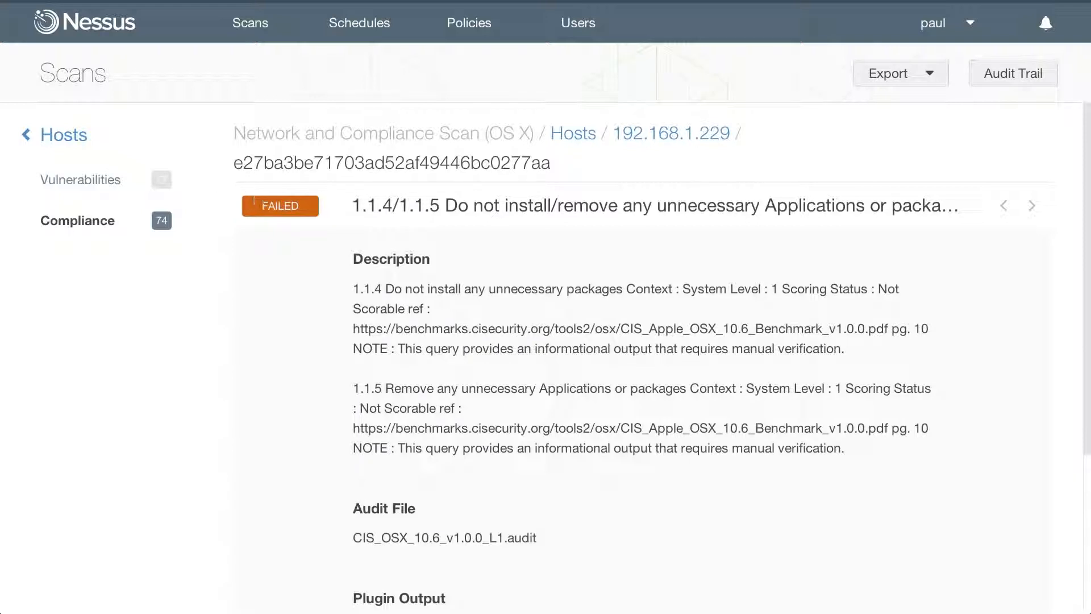
pyautogui.click(71, 136)
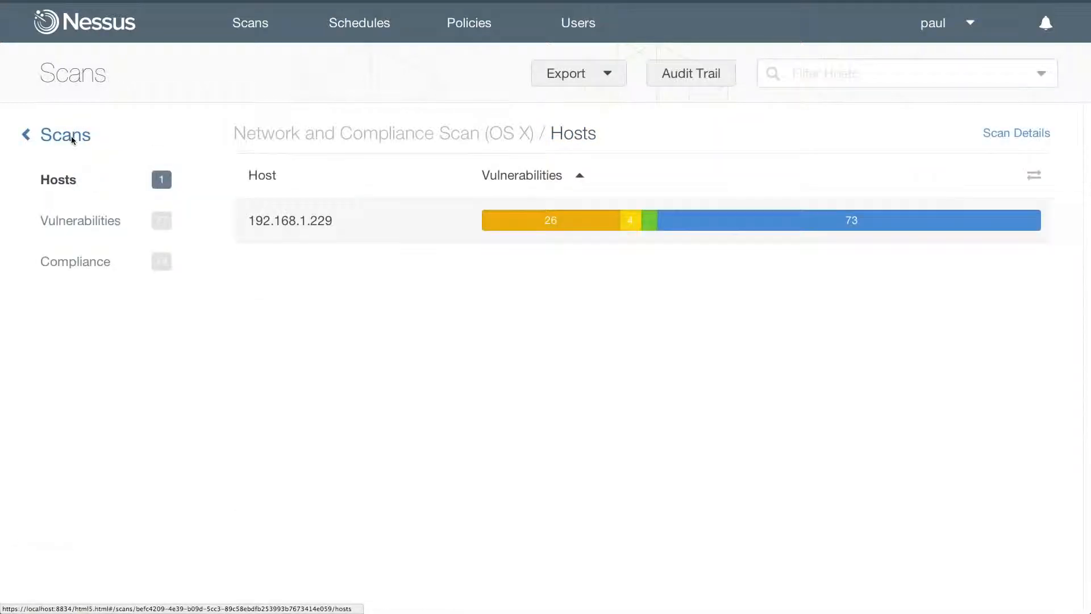